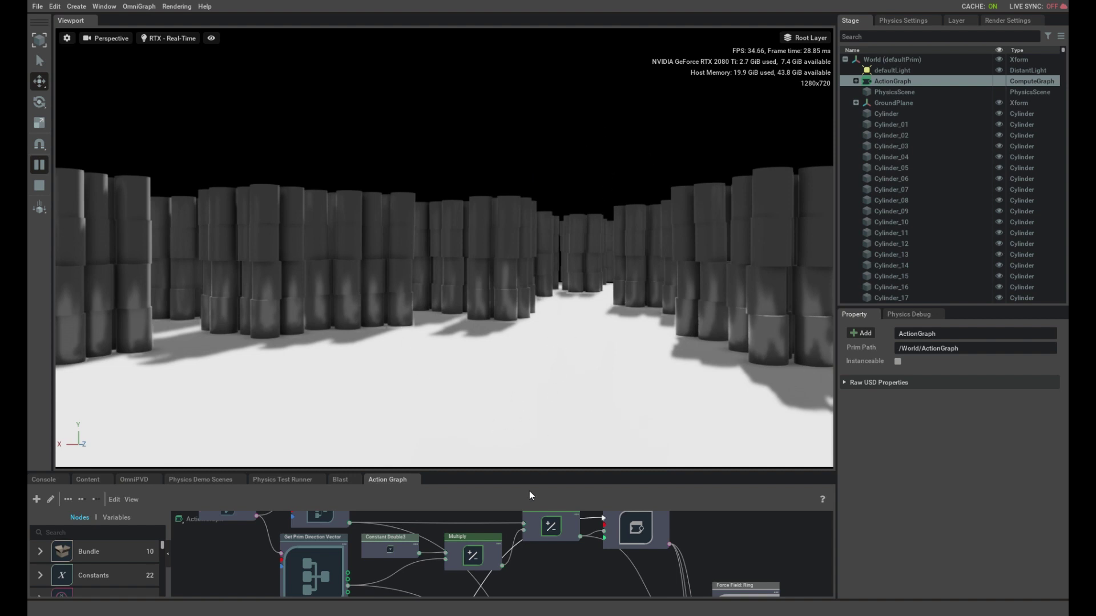
Step: Fly the camera forward and sweep it across the barrel columns as cylinders fling skyward
mouse_move(505, 382)
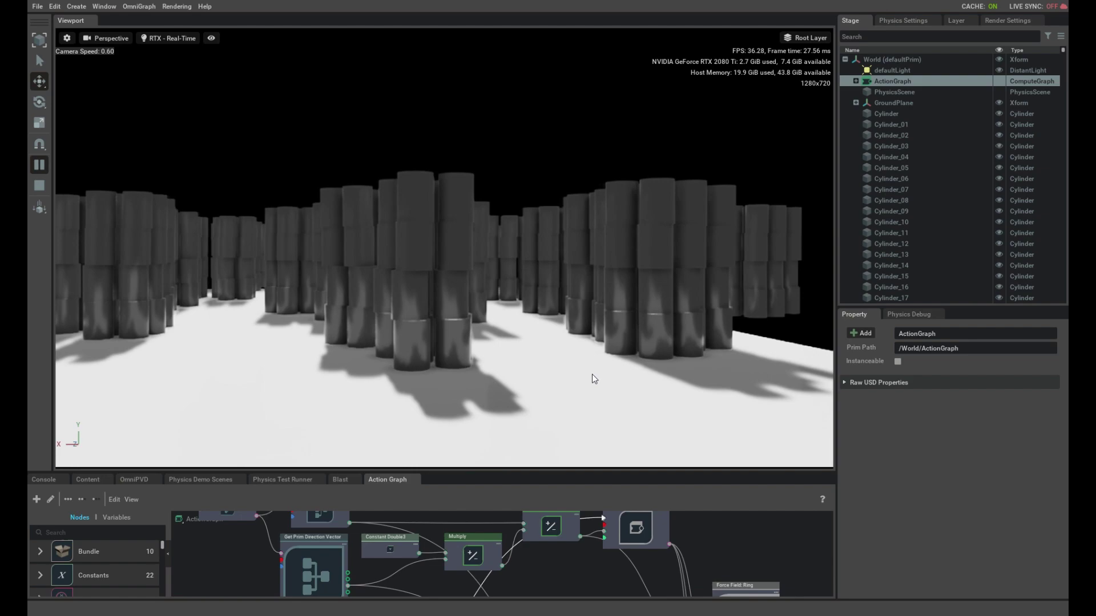
scroll(591, 378, "up", 2)
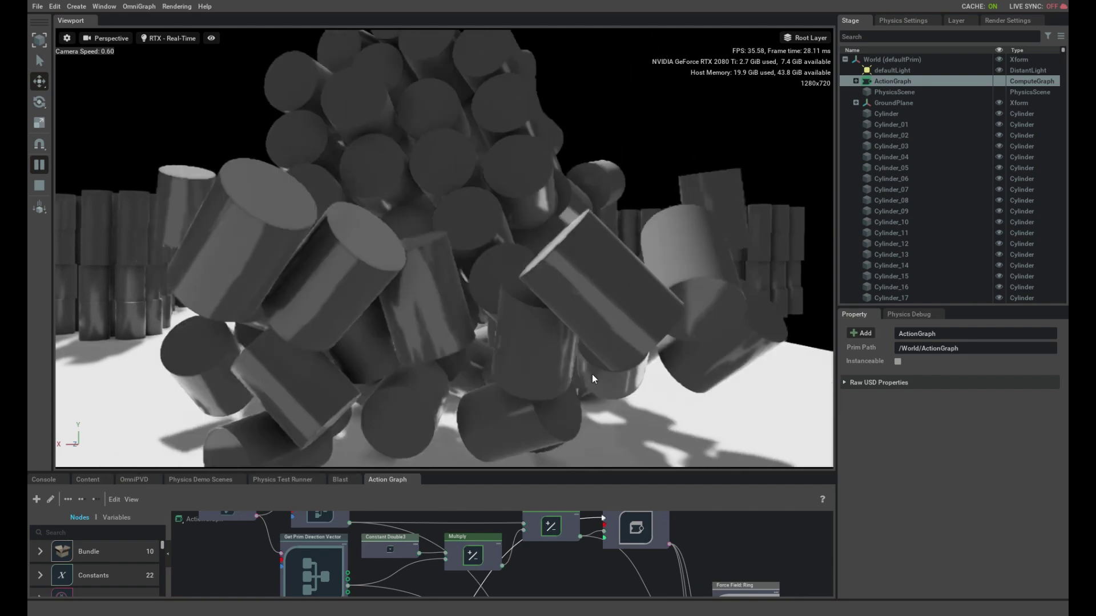
right_click_drag(568, 358, 388, 353)
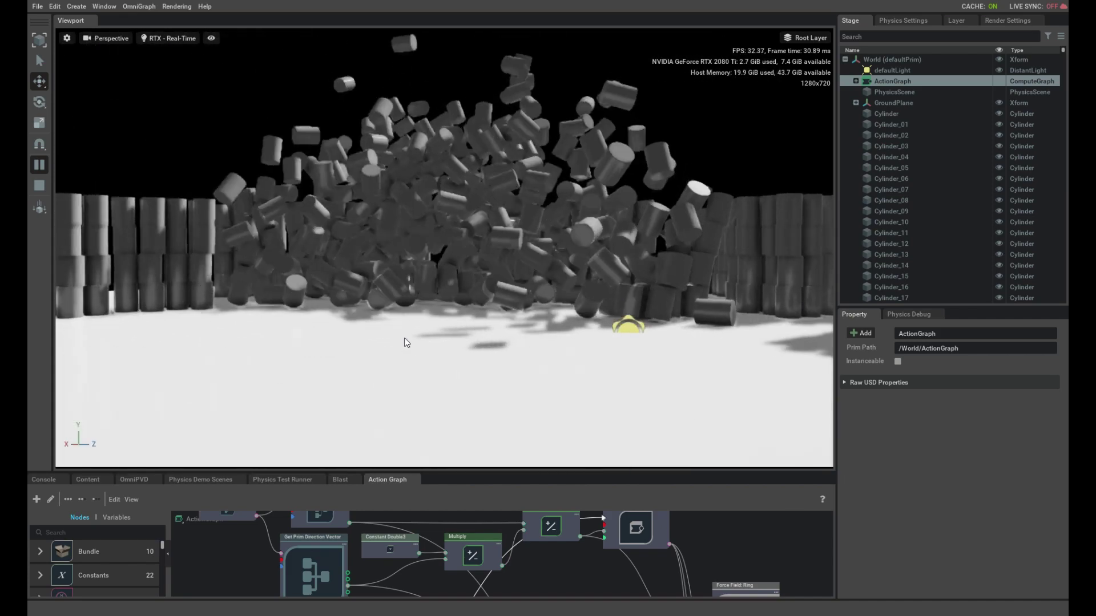
right_click_drag(409, 334, 580, 337)
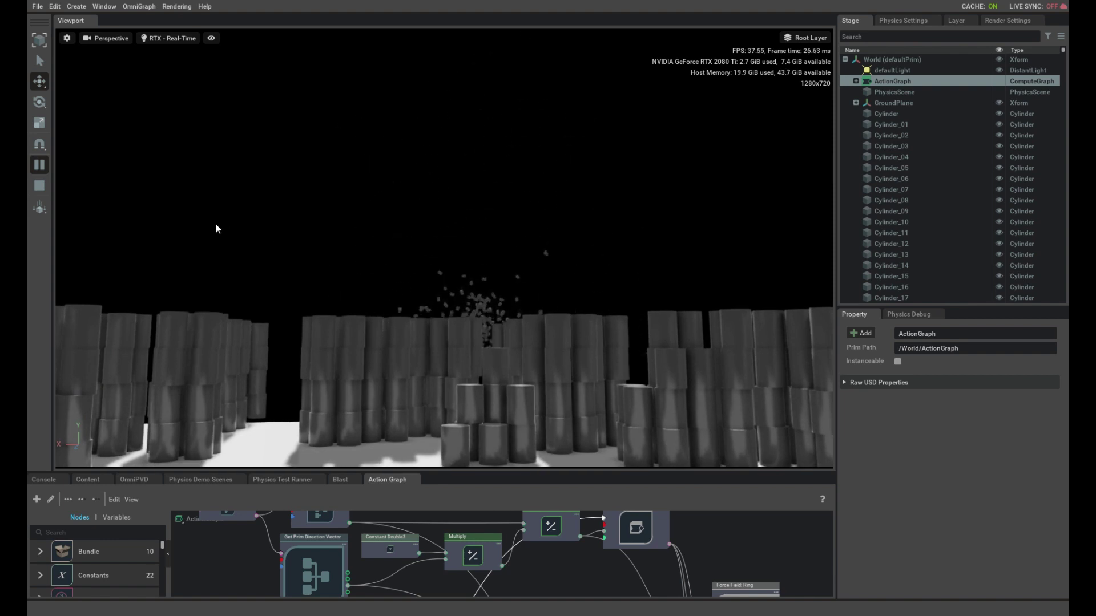
Step: Stop and reset the simulation, and enlarge the Action Graph above a smaller viewport
left_click(44, 186)
left_click_drag(518, 470, 552, 161)
middle_click_drag(508, 283, 534, 337)
Step: Inspect the Force Field: Drag node (linear 4000.0) and Force Field: Planar node (constant 40000000.0)
scroll(579, 317, "up", 2)
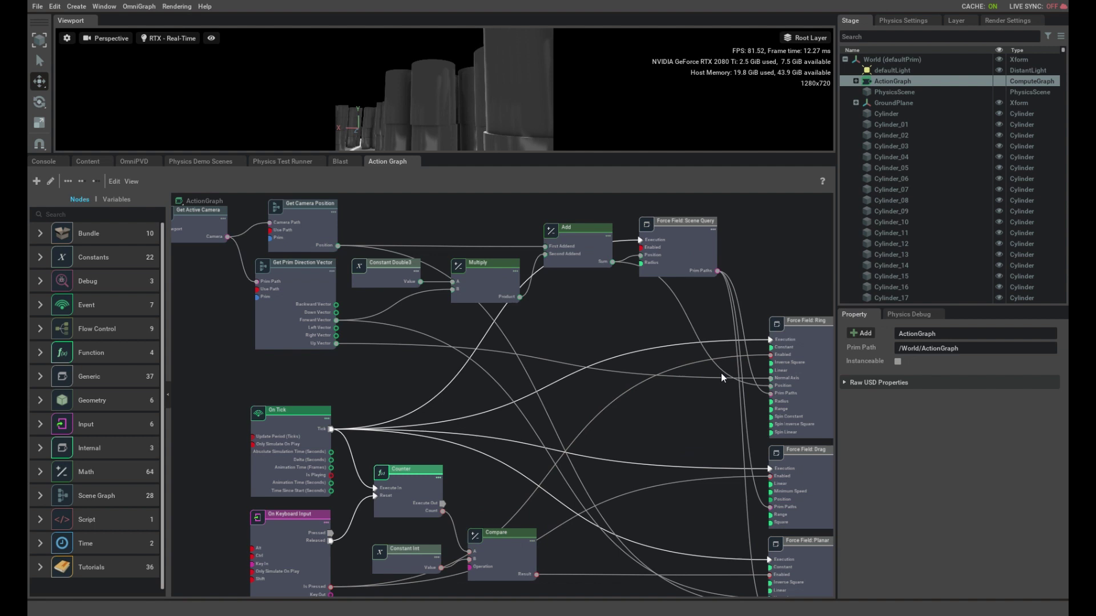
scroll(697, 377, "down", 2)
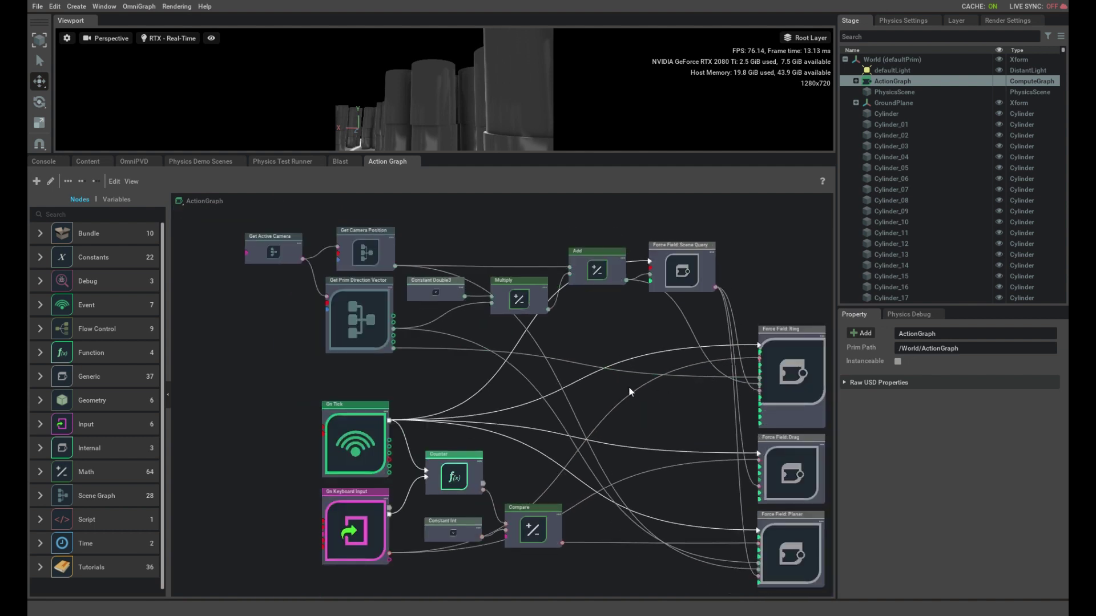
middle_click_drag(652, 396, 615, 389)
scroll(618, 389, "up", 2)
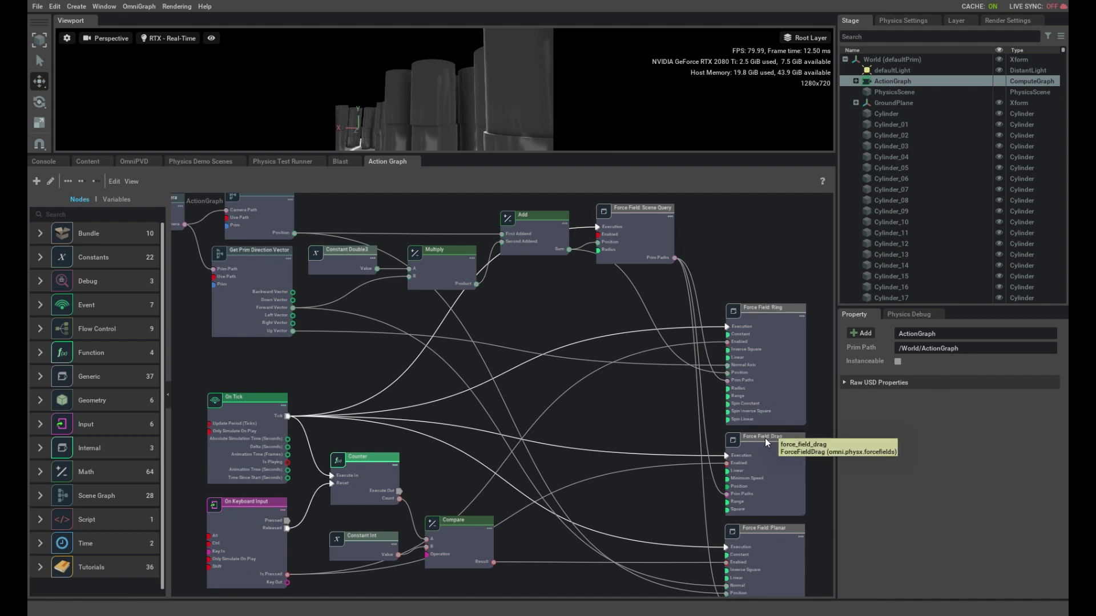
scroll(769, 528, "down", 2)
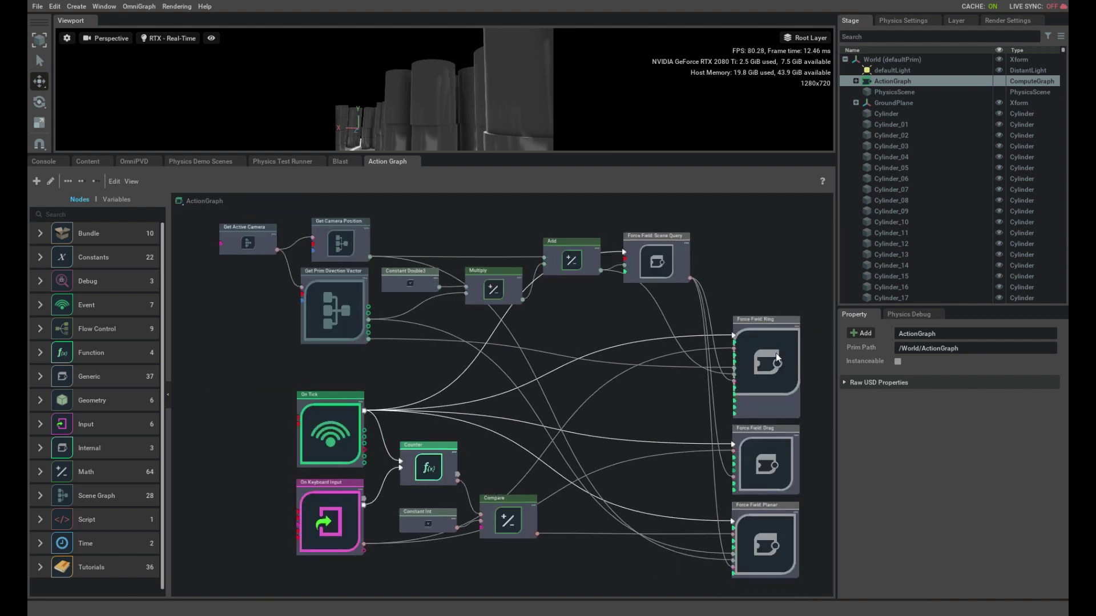
scroll(771, 321, "up", 2)
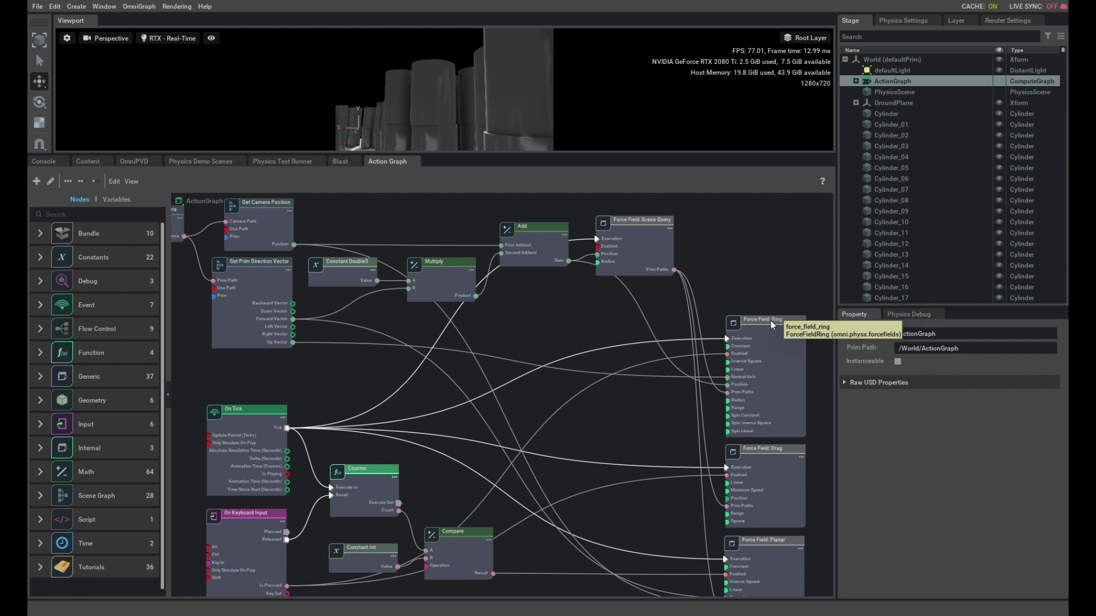
left_click(765, 457)
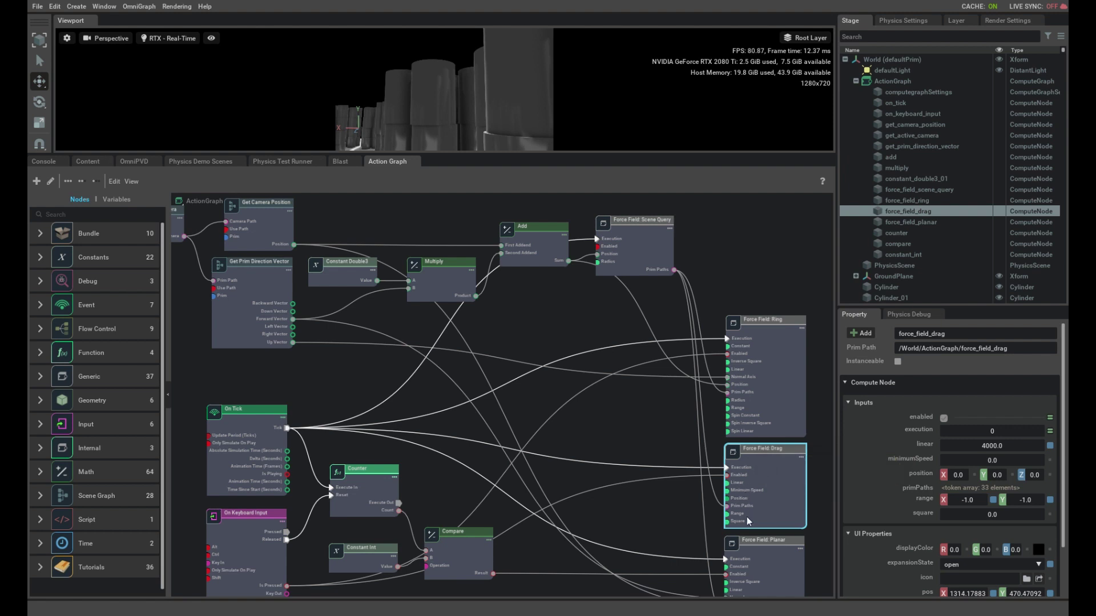
left_click(760, 544)
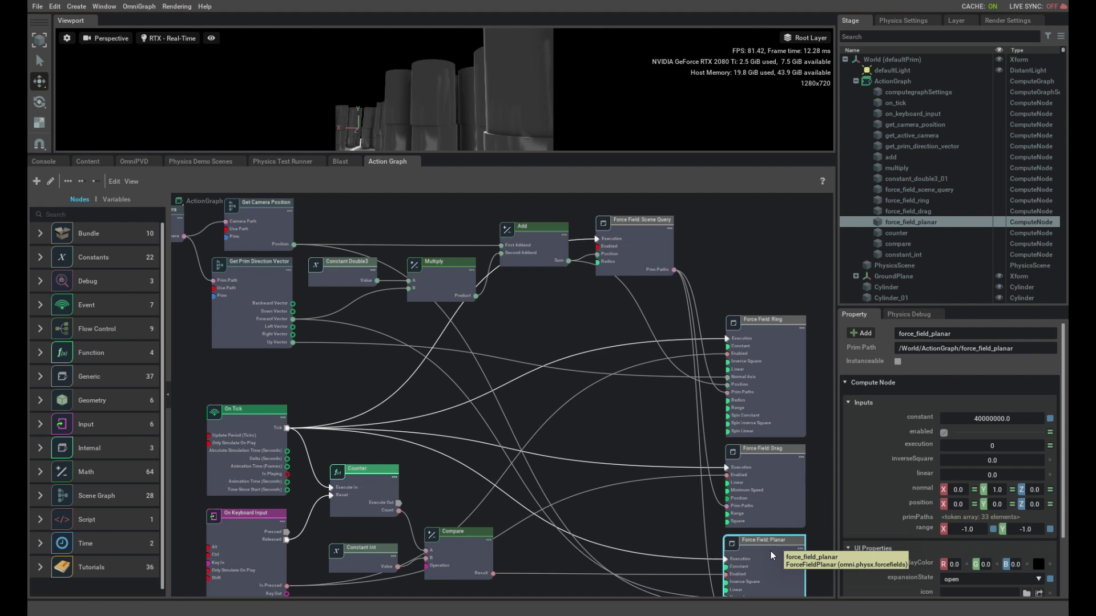
Step: Box-select the seven upper camera and math nodes, then clear the selection
middle_click_drag(382, 377, 440, 407)
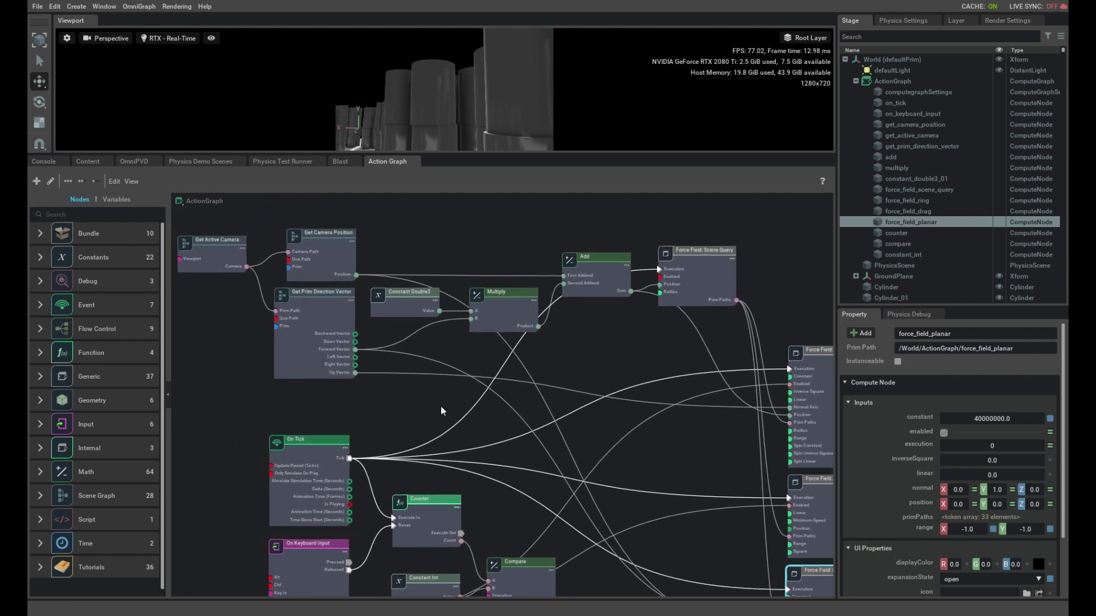
left_click_drag(209, 224, 708, 318)
left_click(641, 225)
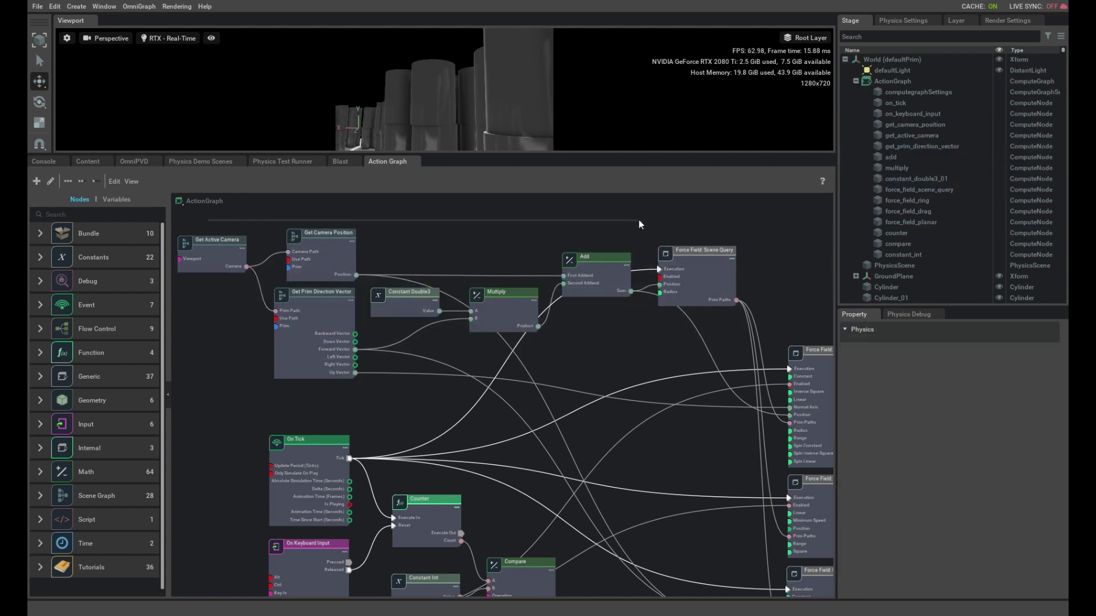
Step: Inspect the camera, direction, Constant Double3, Add and Scene Query nodes (radius 1000, 33 prims)
left_click(225, 248)
left_click(318, 242)
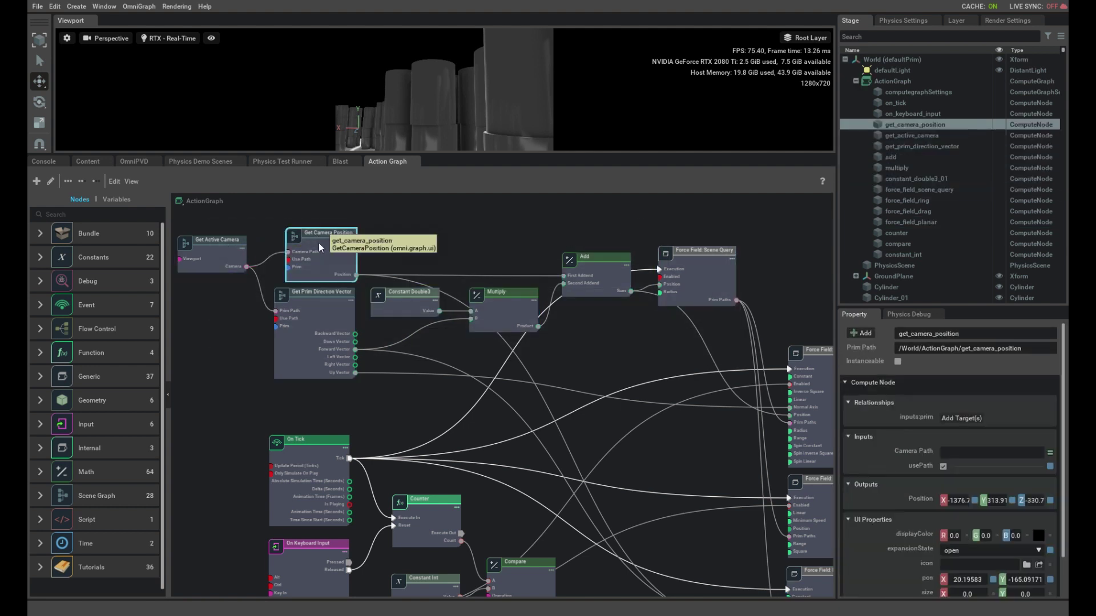
left_click(328, 294)
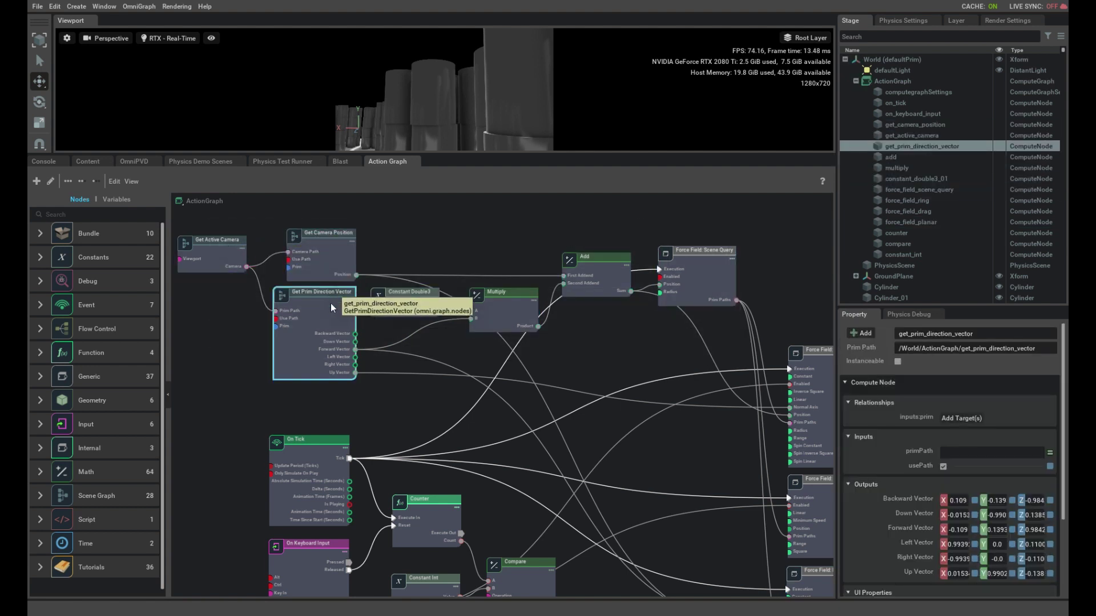
left_click(407, 296)
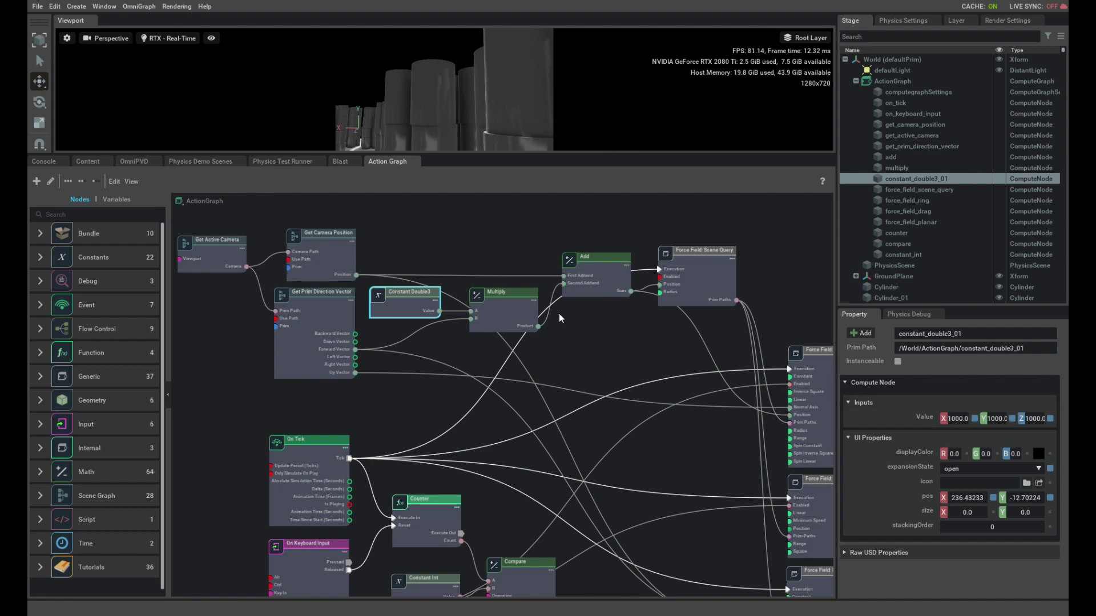
left_click(597, 266)
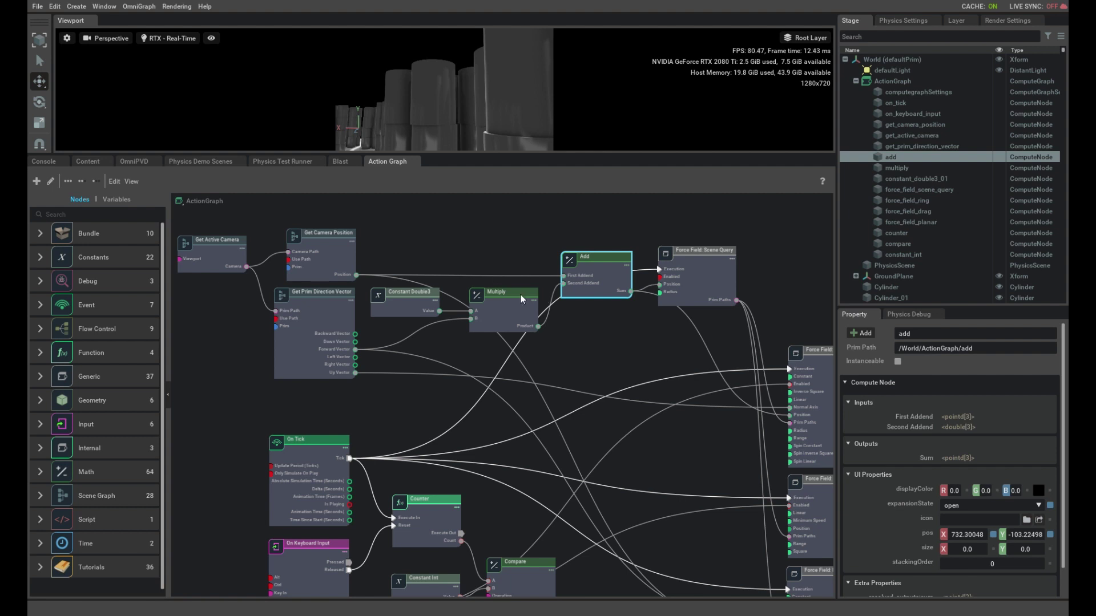
left_click(702, 256)
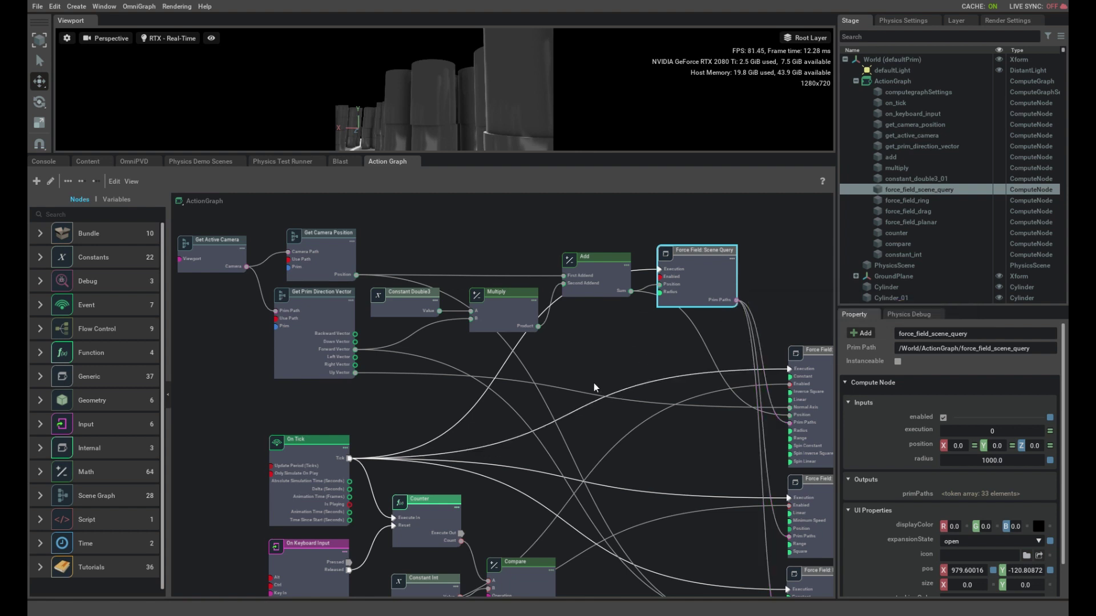
Step: Bring the Counter and Compare nodes into view and inspect the On Tick and On Keyboard Input nodes
middle_click_drag(594, 387, 568, 275)
scroll(468, 314, "up", 3)
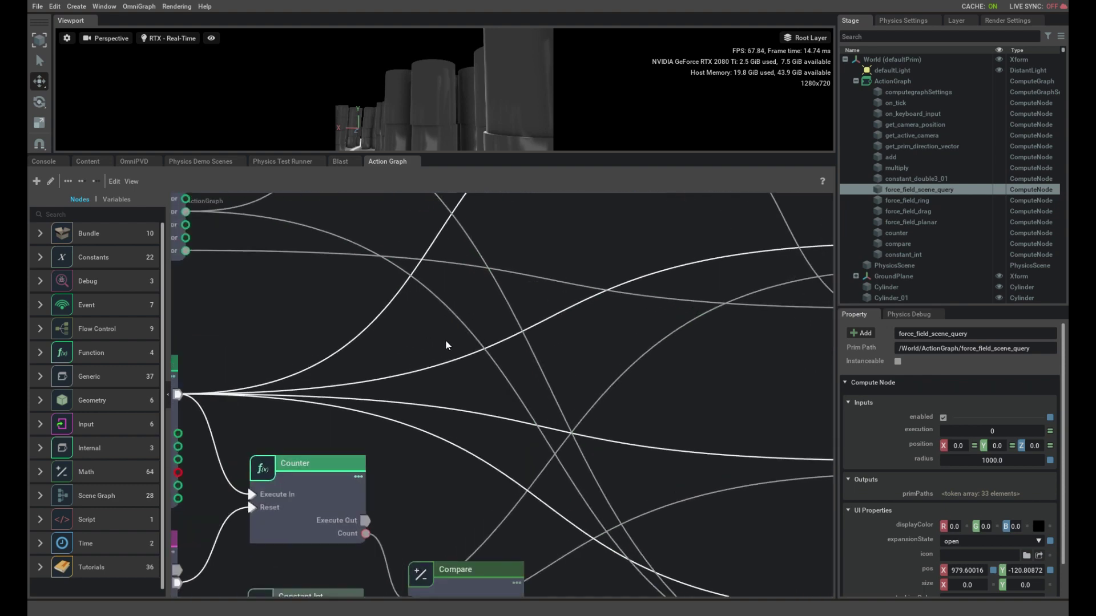
scroll(447, 354, "down", 4)
scroll(281, 363, "up", 1)
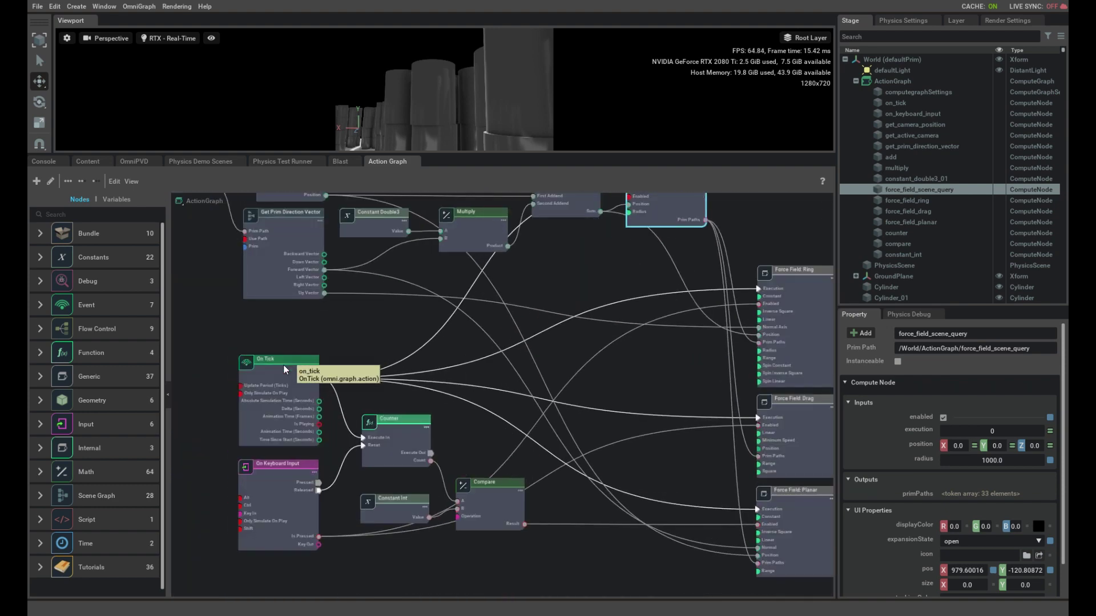
left_click(283, 364)
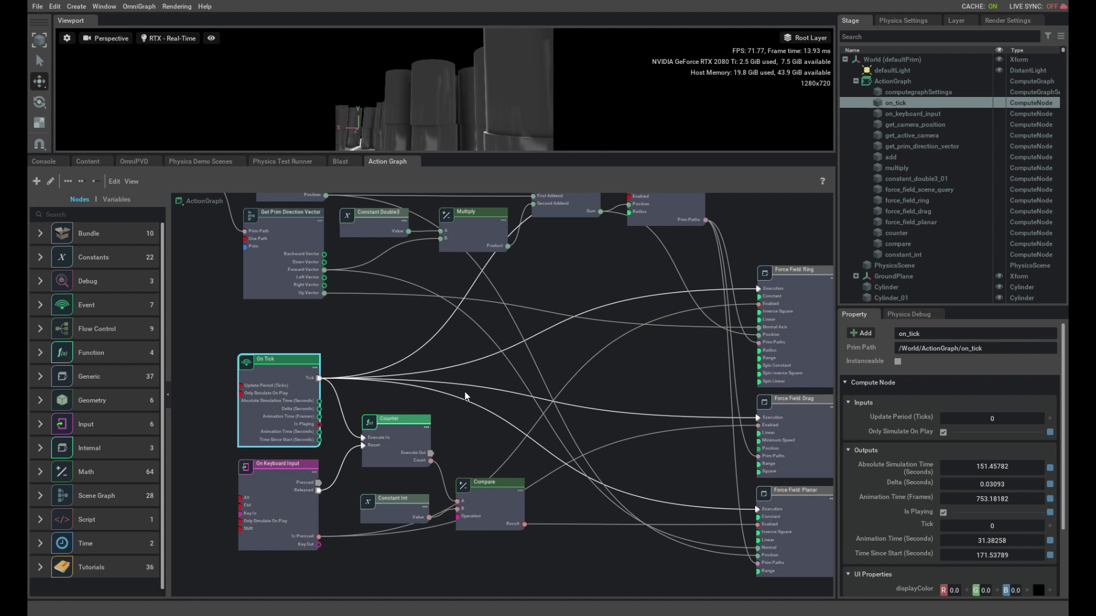
left_click(281, 466)
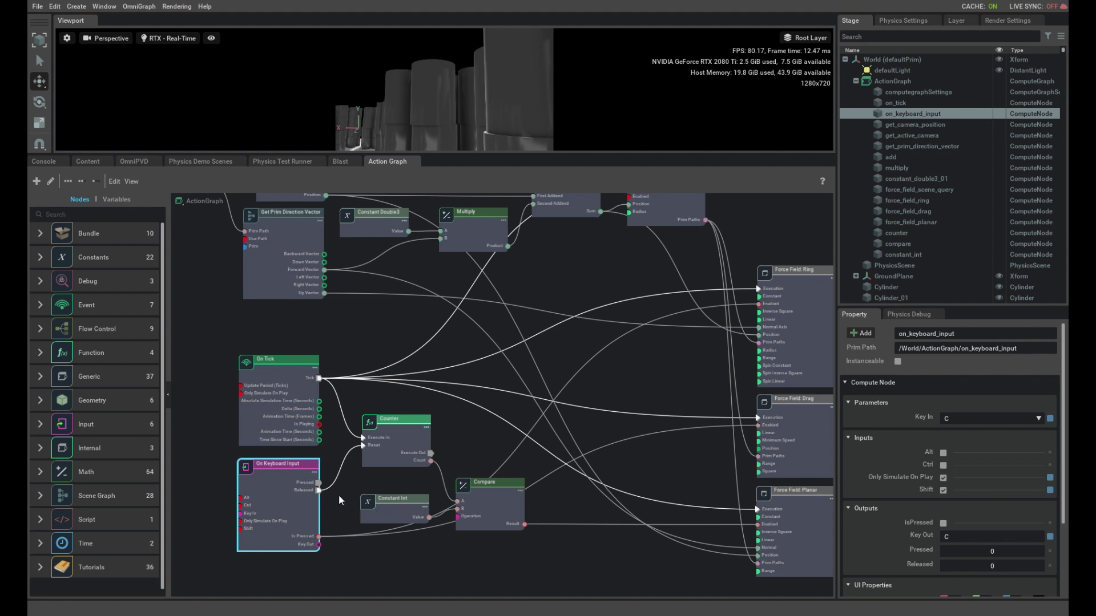
Step: Check the Ring, Drag, Counter and Planar nodes, Planar showing constant 40000000.0, normal (0, 1, 0)
left_click(802, 288)
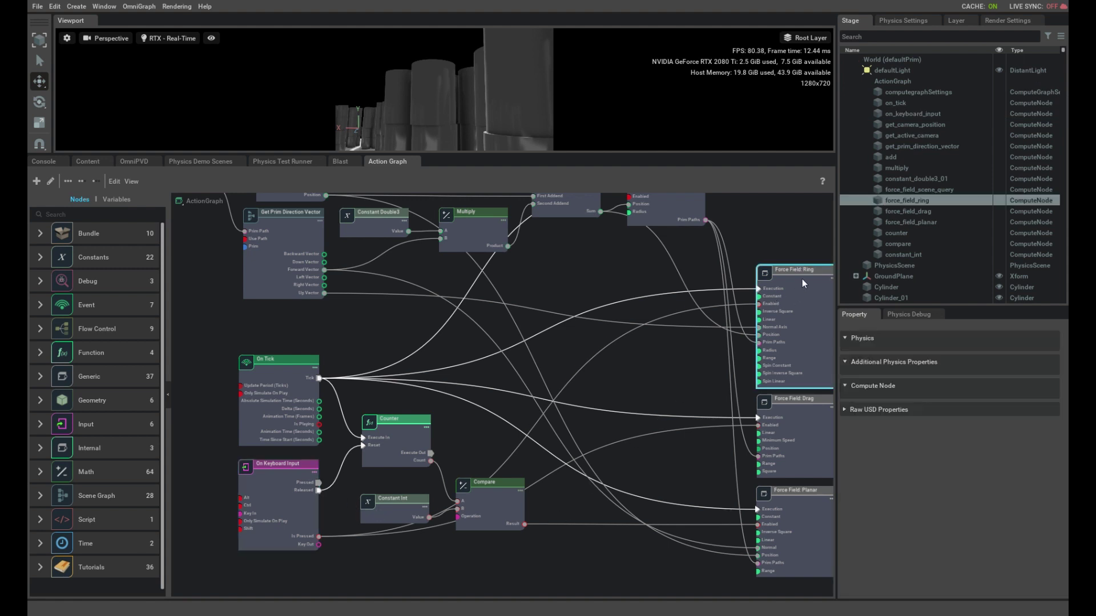
left_click(799, 404)
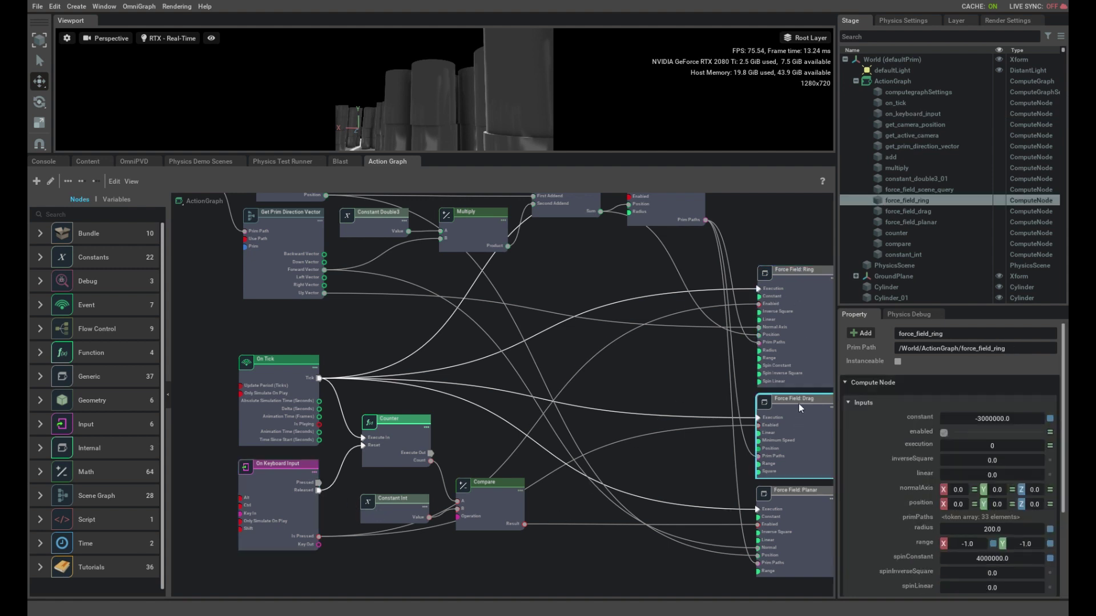
left_click(308, 490)
left_click(404, 423)
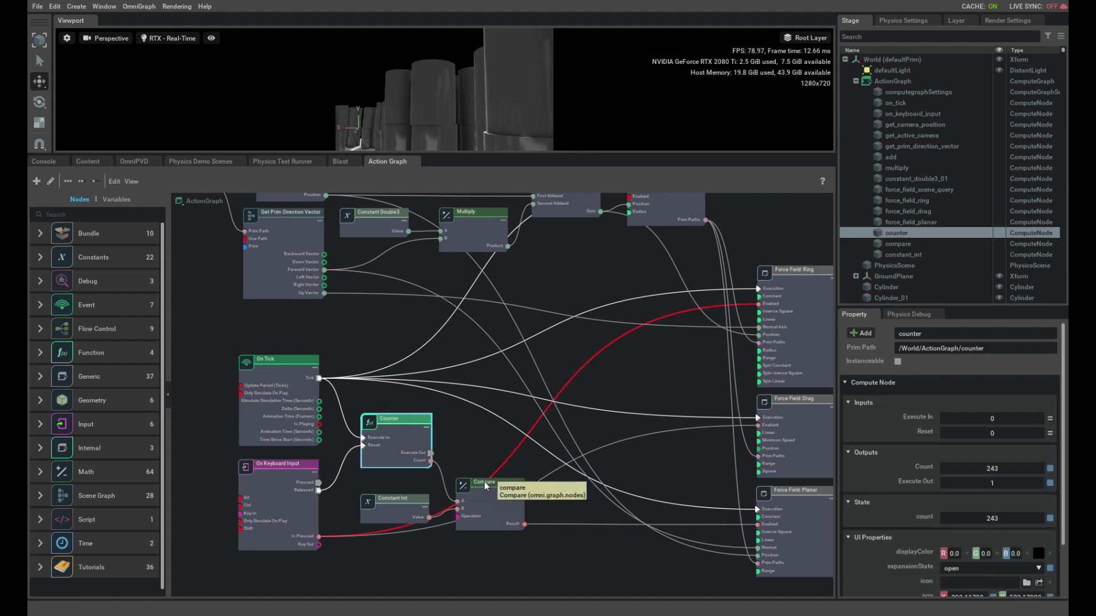
left_click(781, 494)
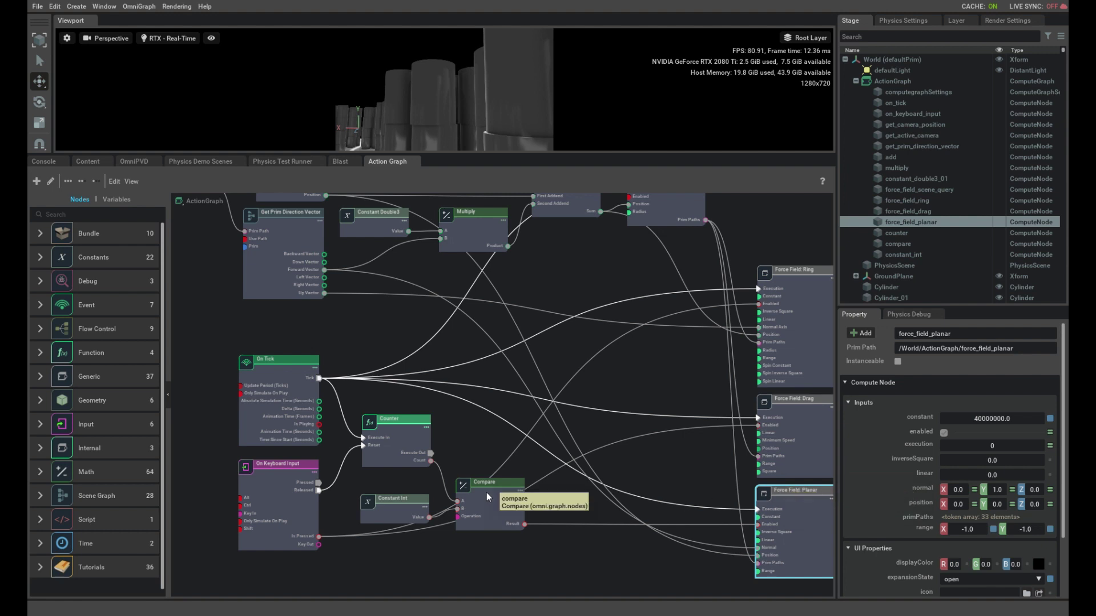
Step: Review the Ring, Drag and Planar force field nodes' inputs again
scroll(618, 451, "down", 1)
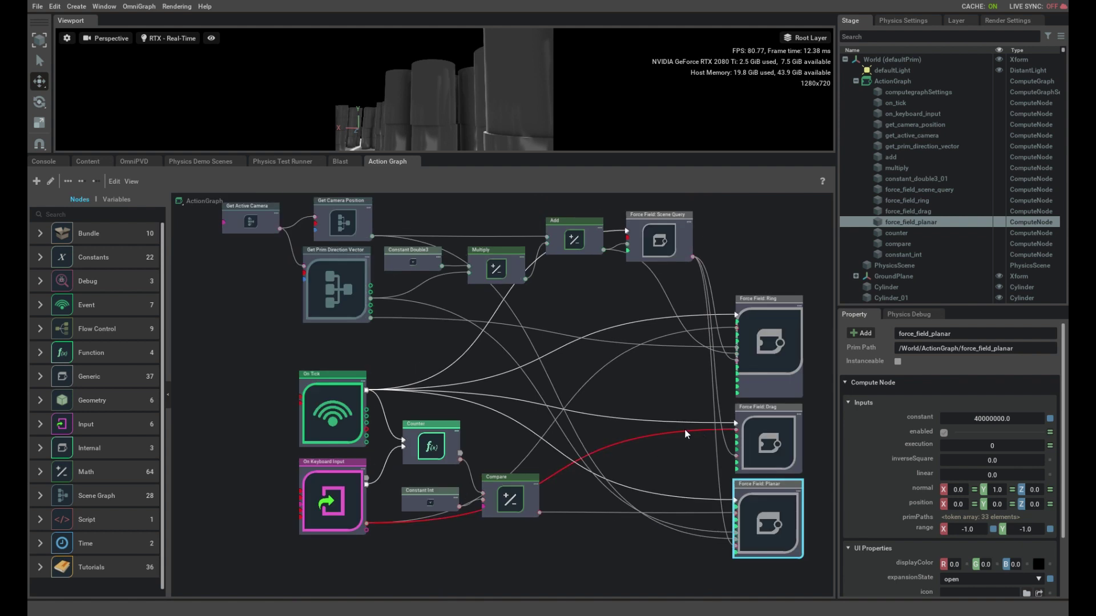
scroll(677, 427, "up", 1)
left_click(791, 284)
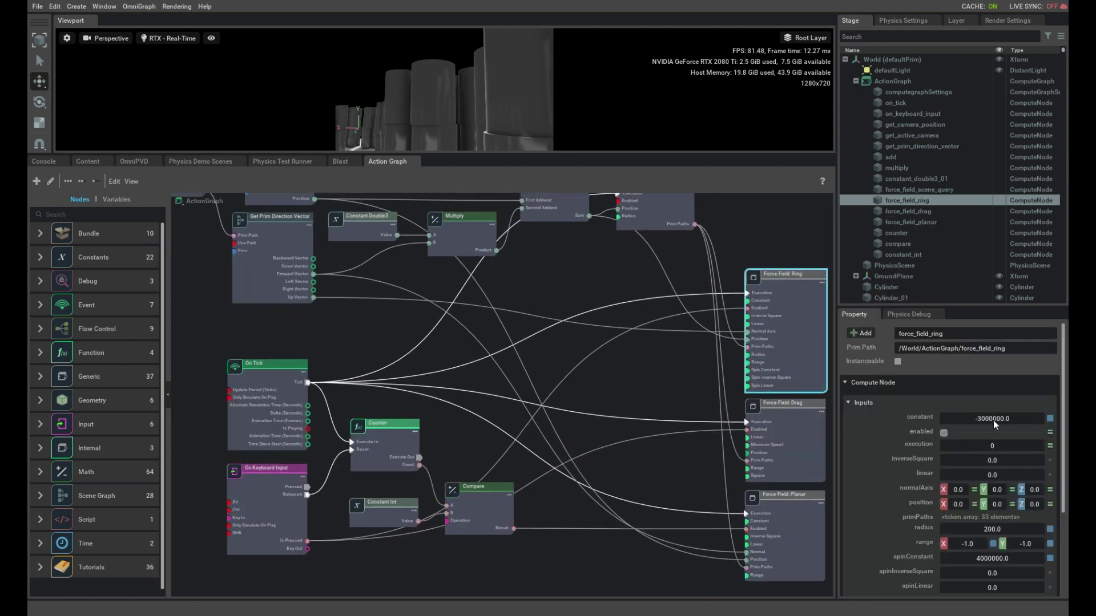
left_click(799, 415)
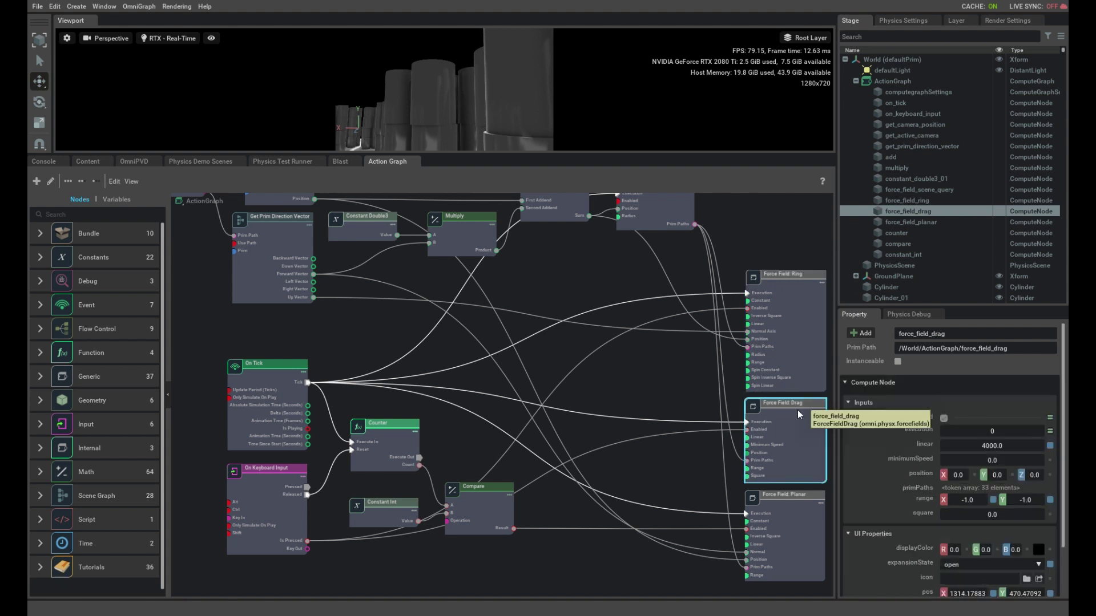
left_click(820, 507)
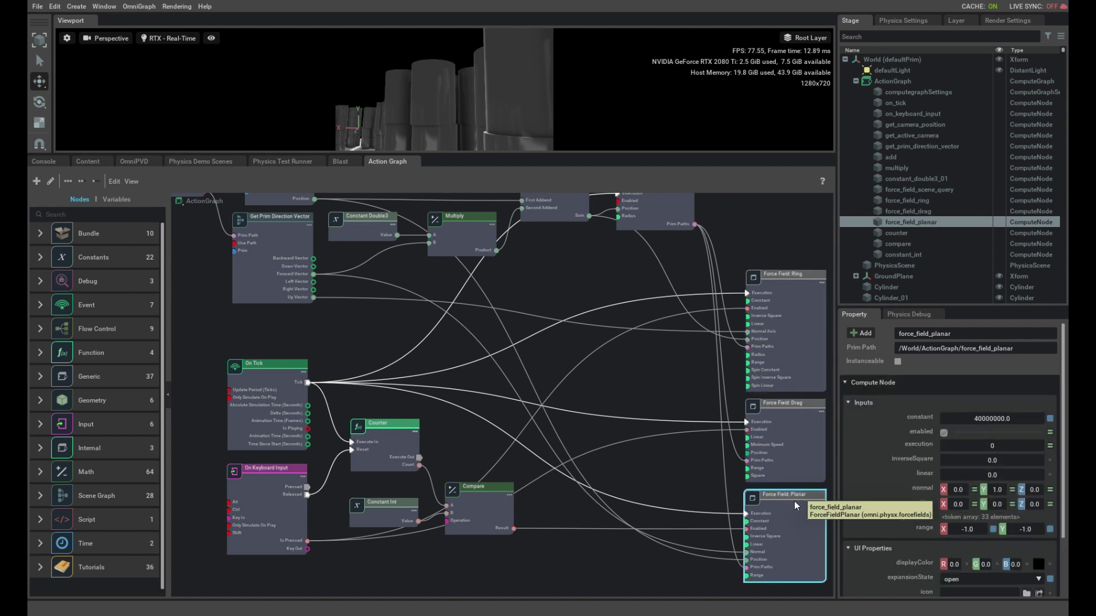
Step: Check Constant Int (4), the Multiply node, and Constant Double3 (1000.0, 1000.0, 1000.0)
left_click(404, 515)
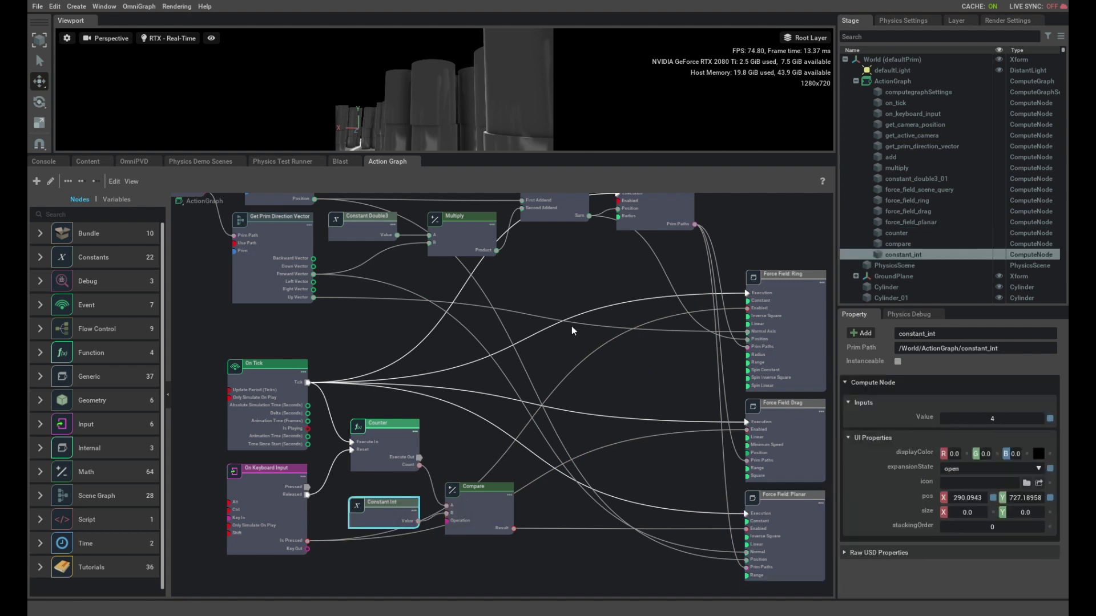
left_click(477, 224)
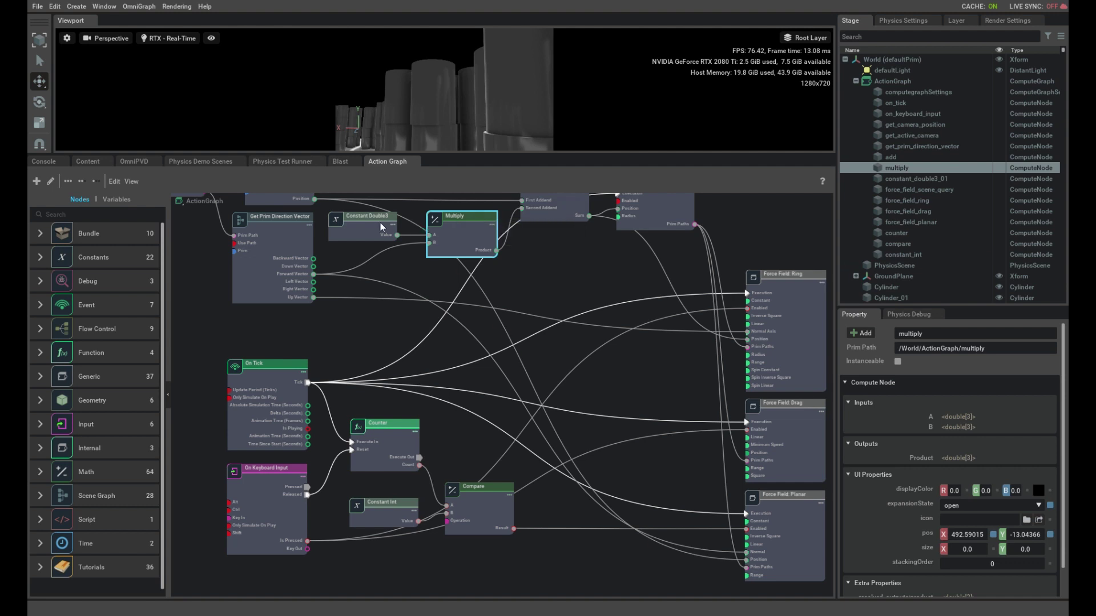
left_click(365, 224)
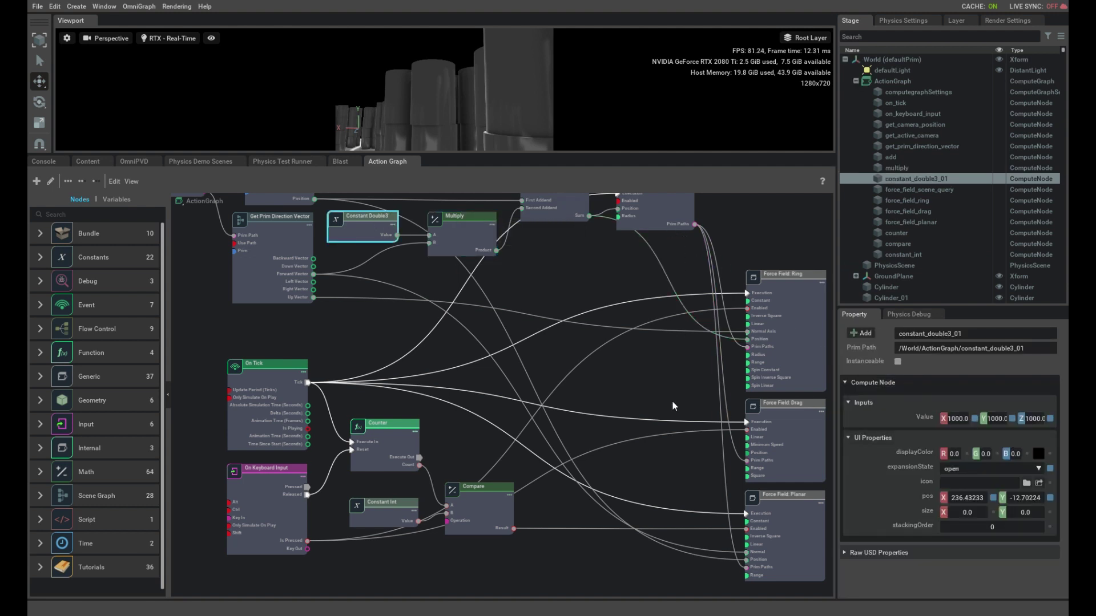
Step: Zoom the Action Graph out to an icon overview and shift it slightly down
scroll(672, 400, "down", 1)
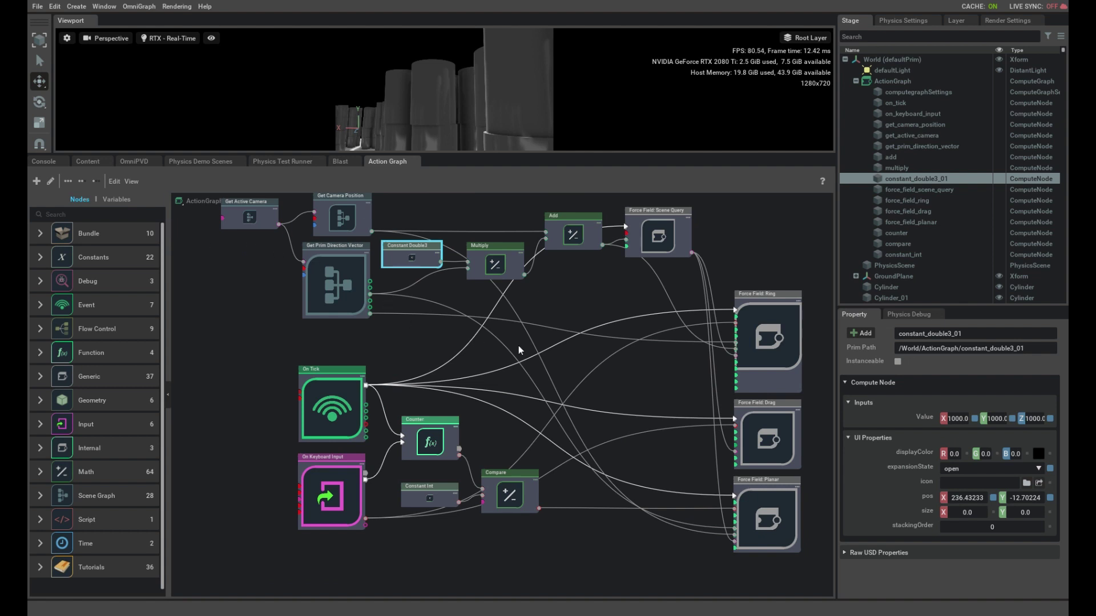
middle_click_drag(556, 348, 550, 370)
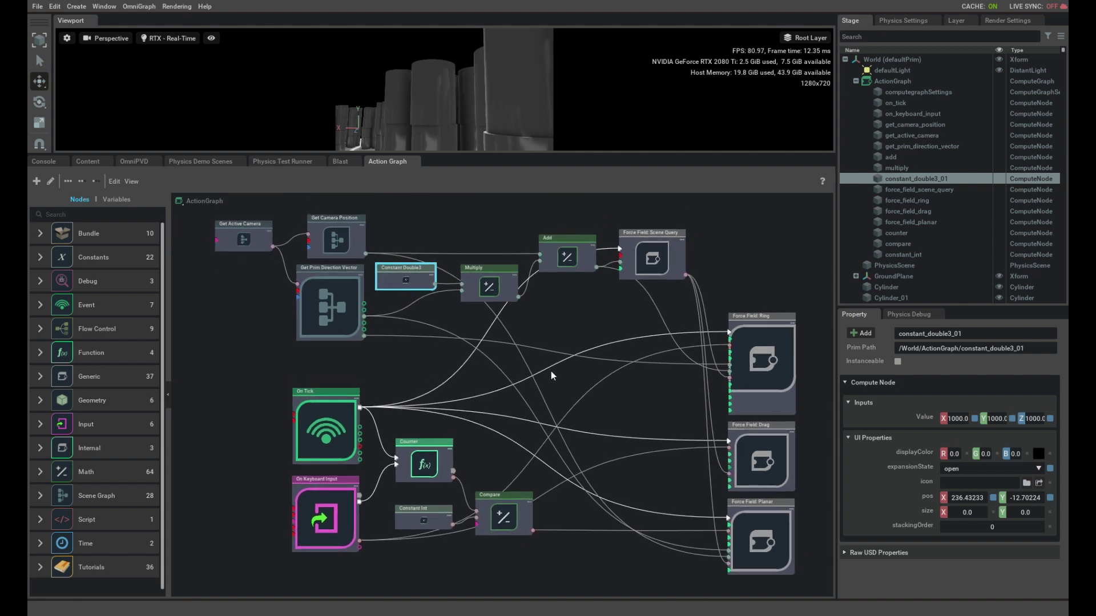